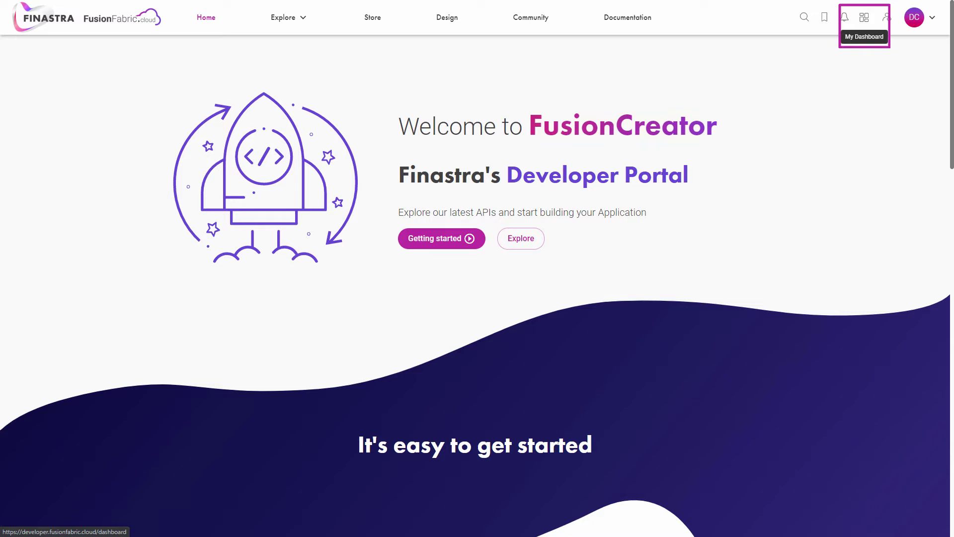
Step: Bookmark the Account Blocks, Account Information and Account Information (PSD2, STET) API cards and view the Bookmarks list
click(864, 17)
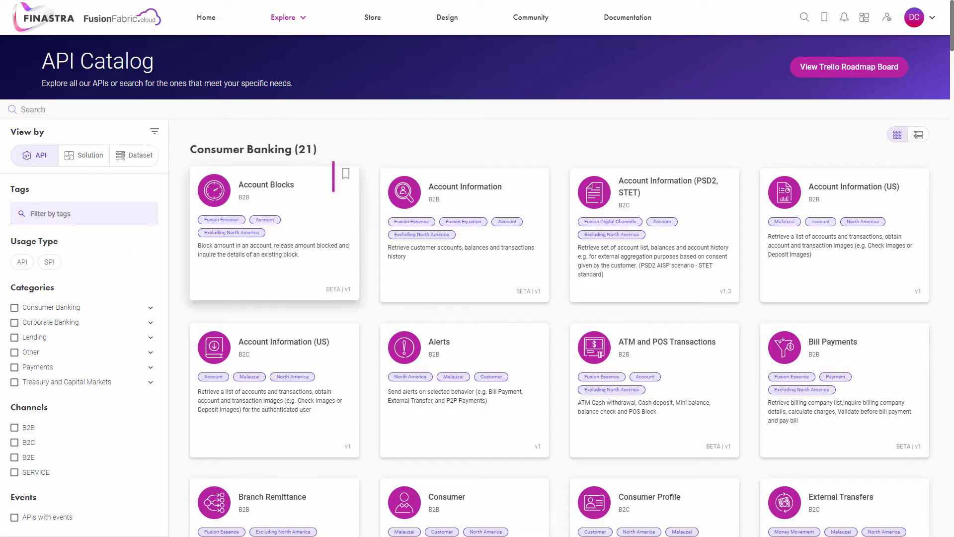
click(346, 173)
click(536, 173)
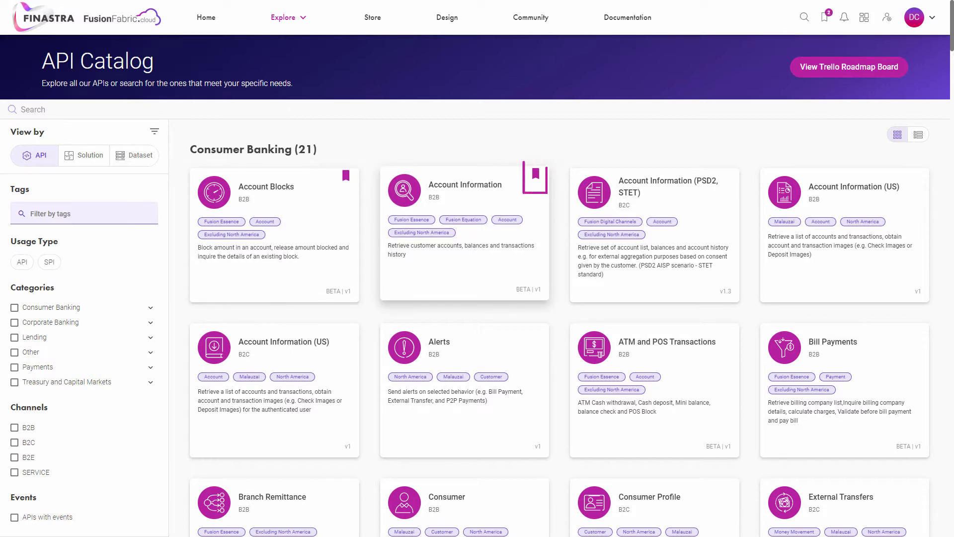
click(726, 175)
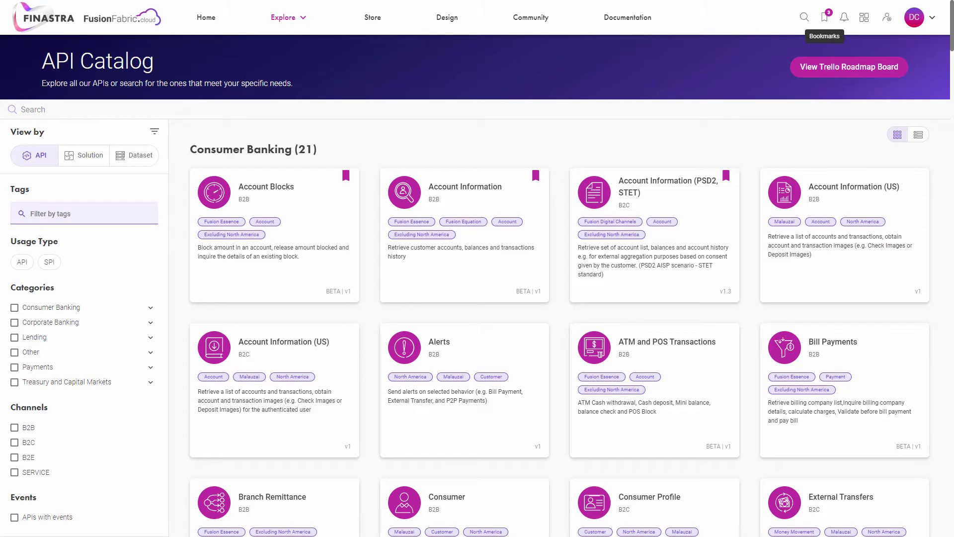
click(824, 17)
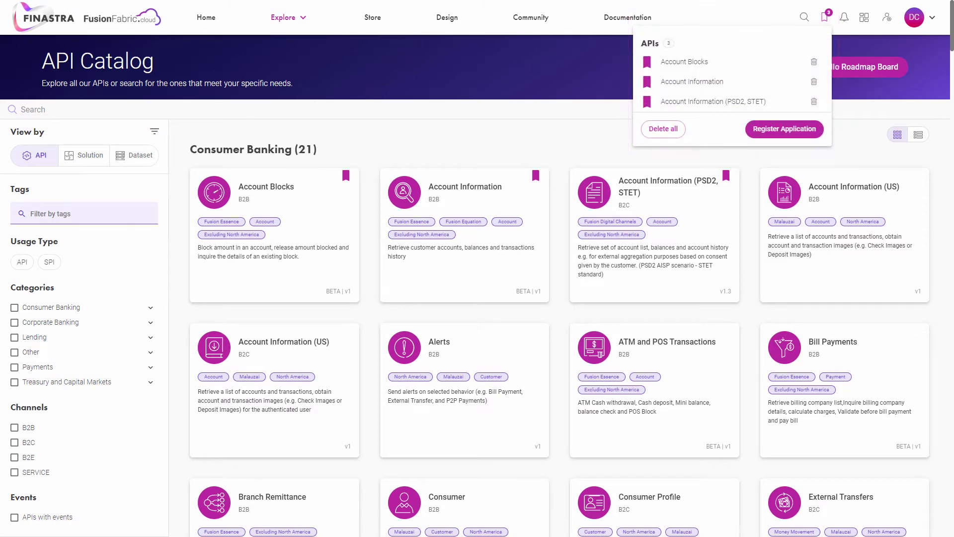
Step: Dismiss the bookmarked APIs list
key(Escape)
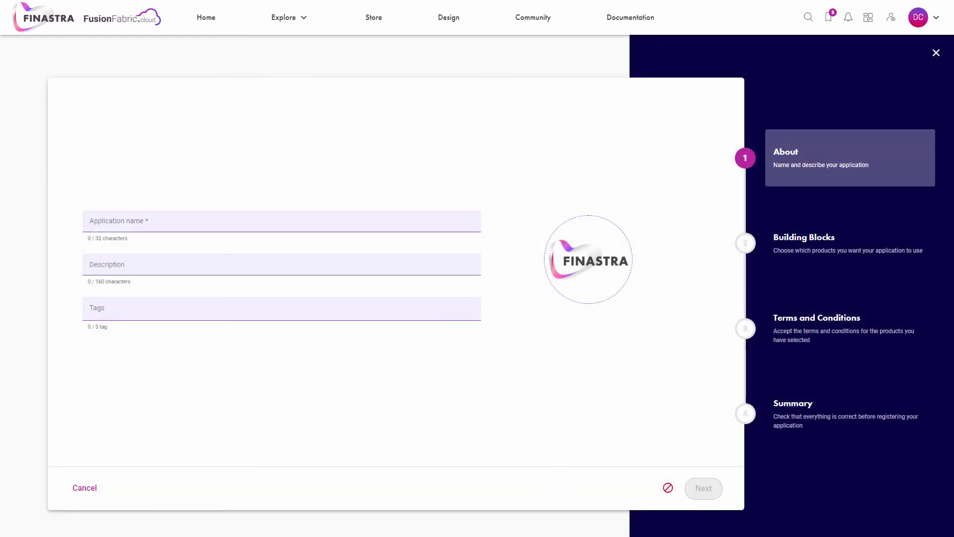
Step: Enter application name TransferABLE, a 'Created By' description naming the developer, and the tag 'transfers'
click(281, 221)
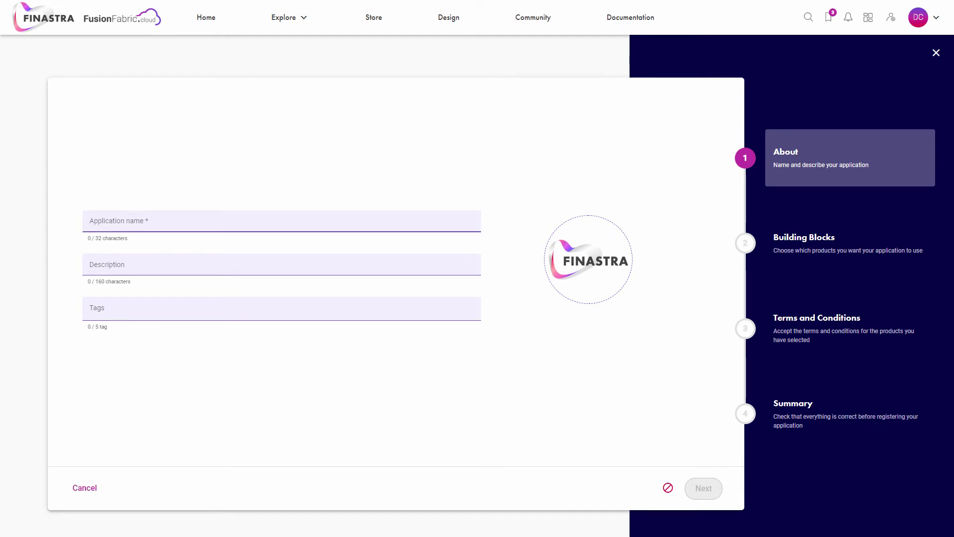
text(TransferABLE)
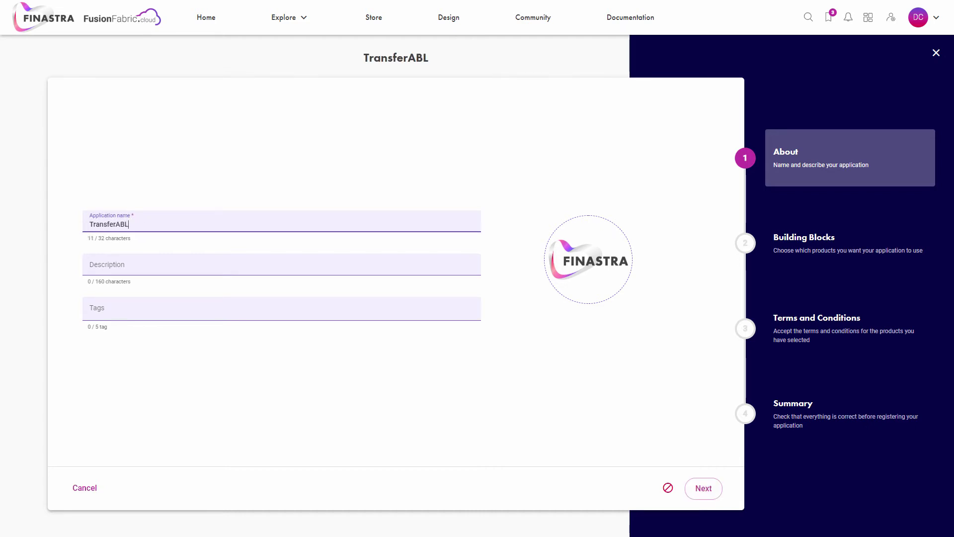
click(281, 264)
text(Created By)
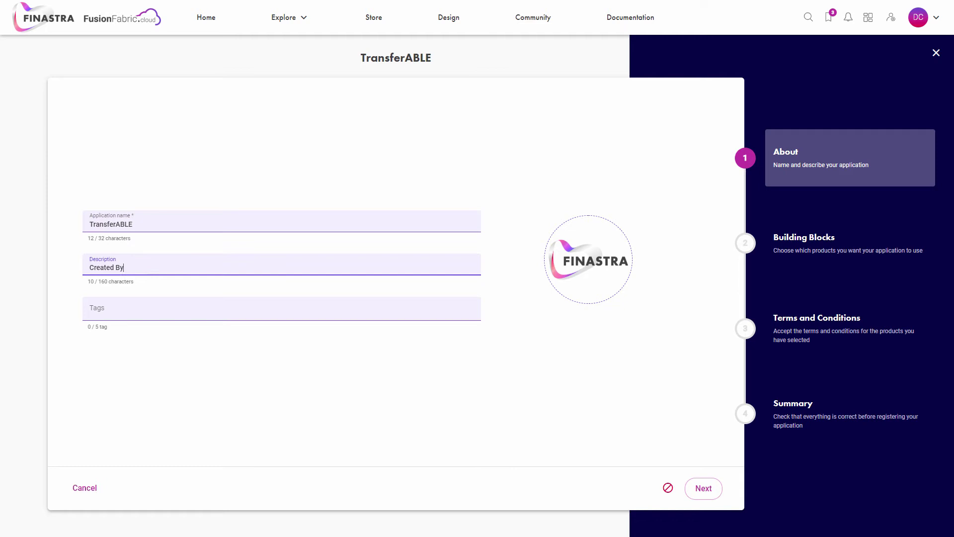
text(: John Developer)
click(281, 308)
text(transfers)
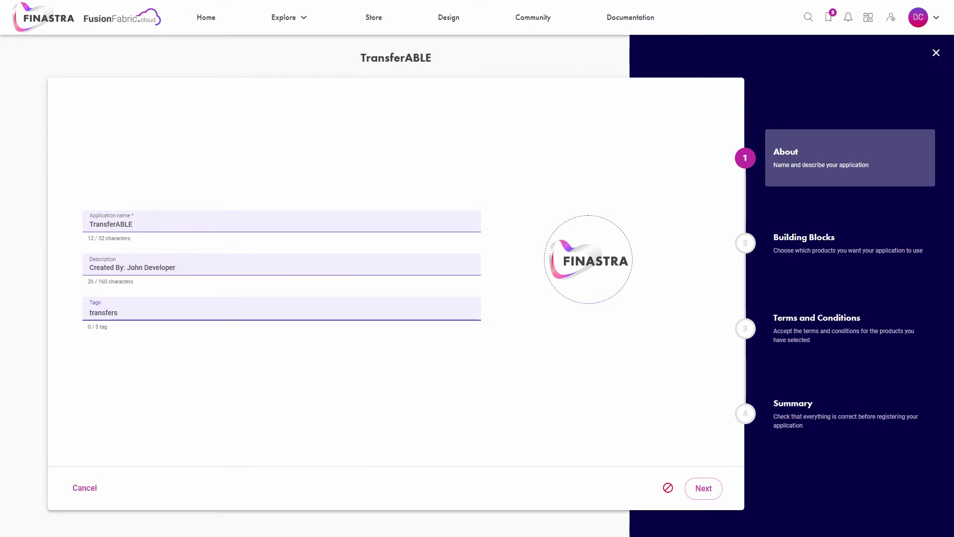
key(Return)
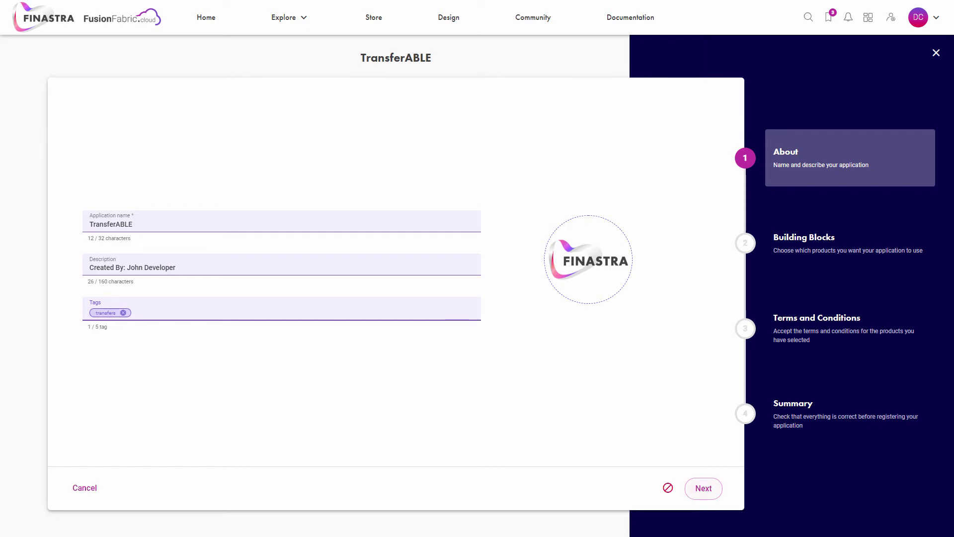
click(703, 488)
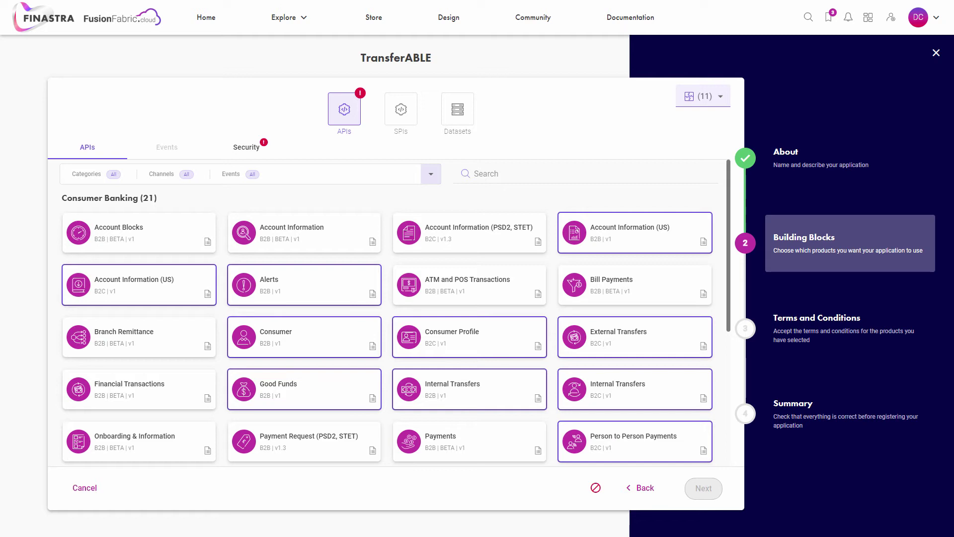
click(401, 109)
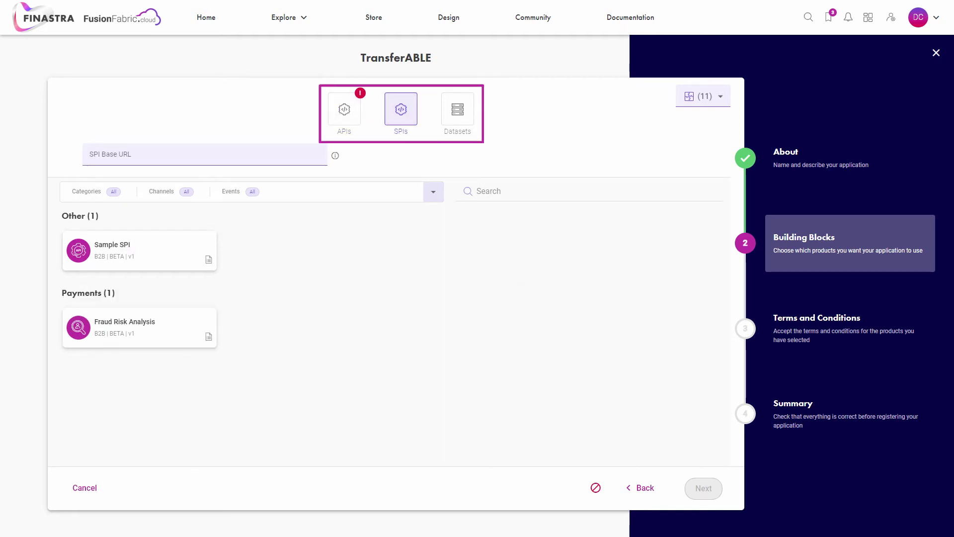
click(457, 109)
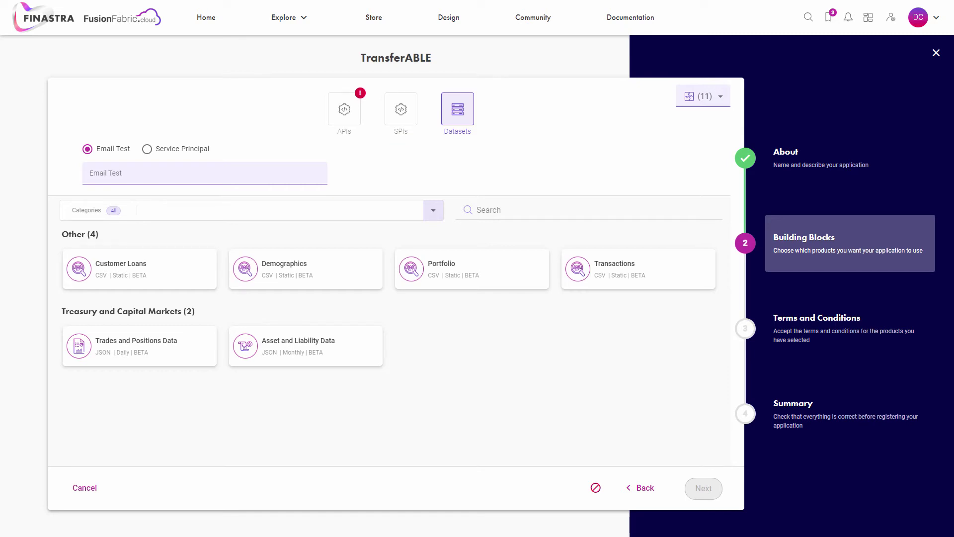
click(401, 109)
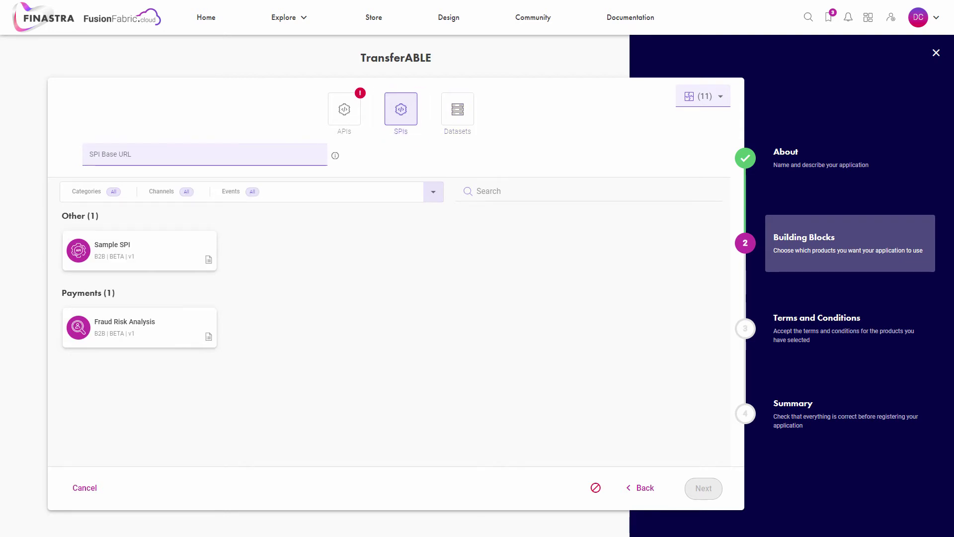
click(139, 327)
click(149, 155)
text(https)
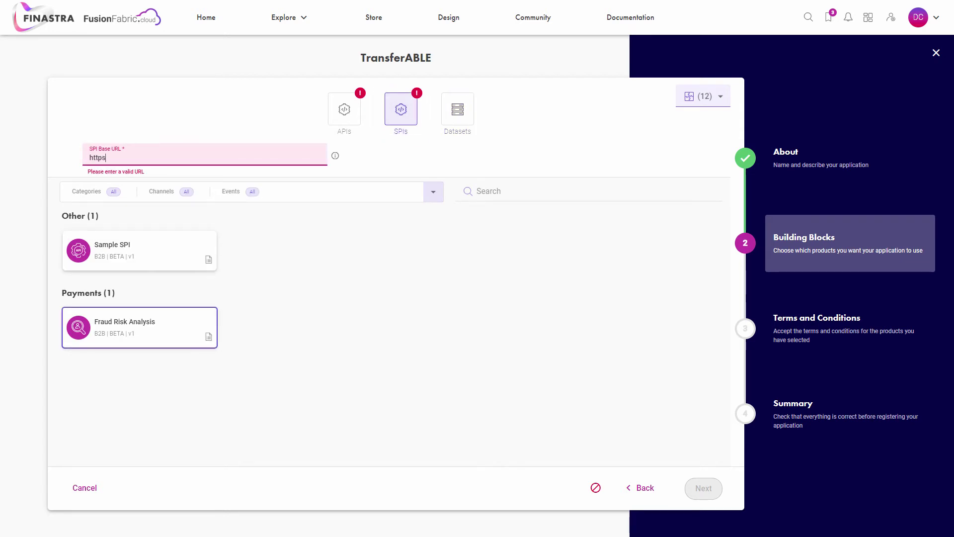
text(://SPI-base-url.com)
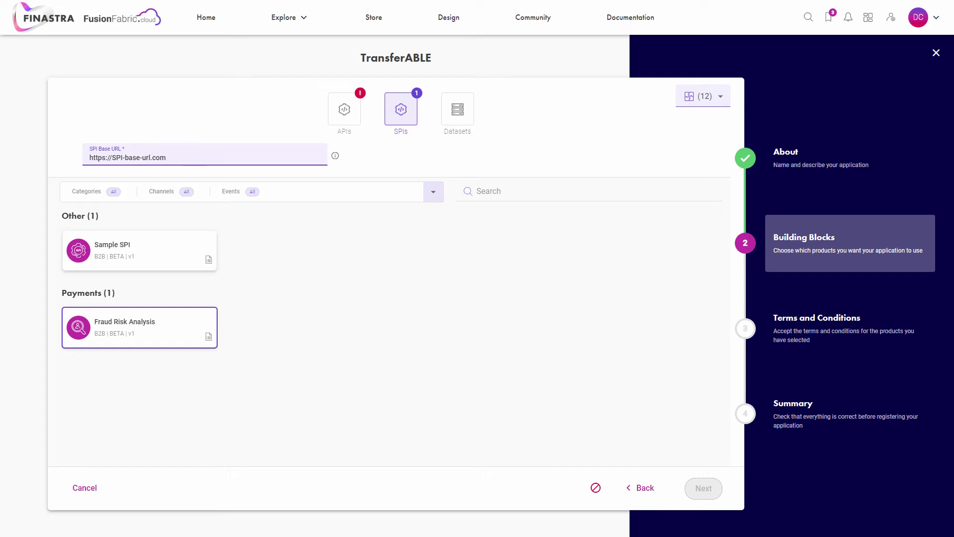
Step: Select the Asset and Liability Data dataset and enter the test account e-mail address
click(458, 108)
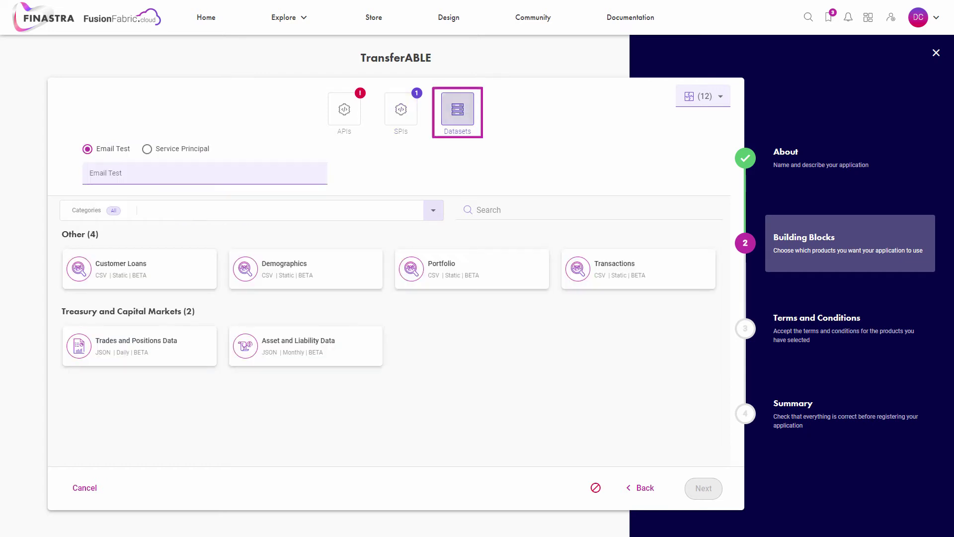
click(305, 345)
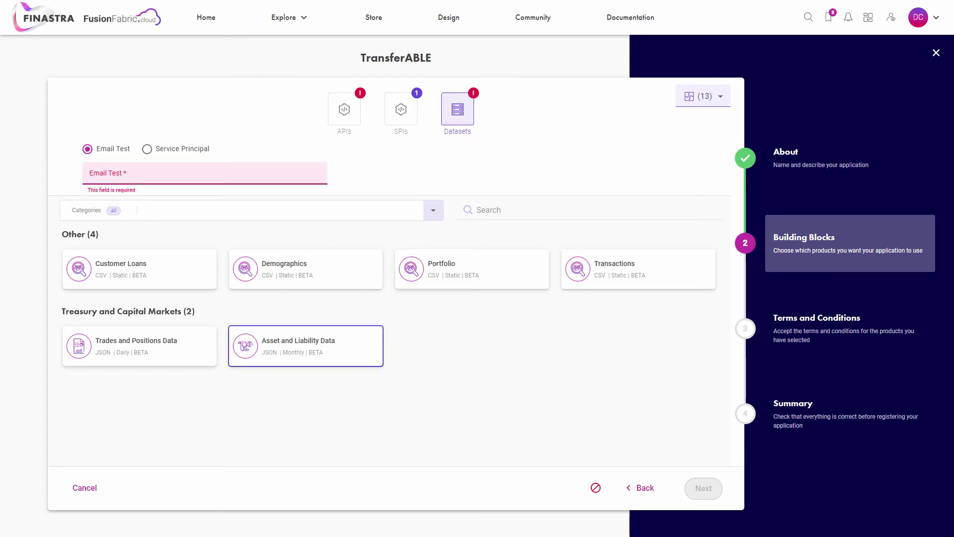
click(149, 173)
text(azur)
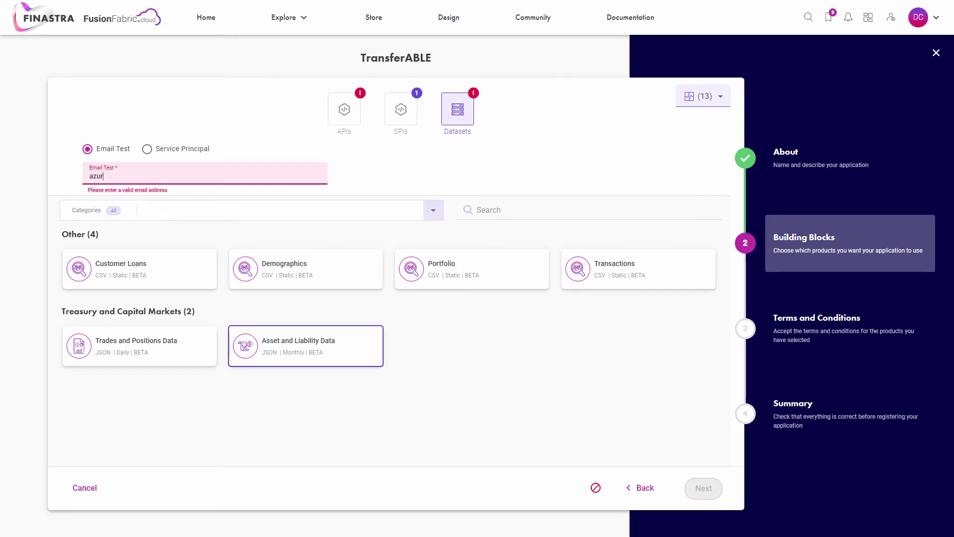
text(eAccount@email.com)
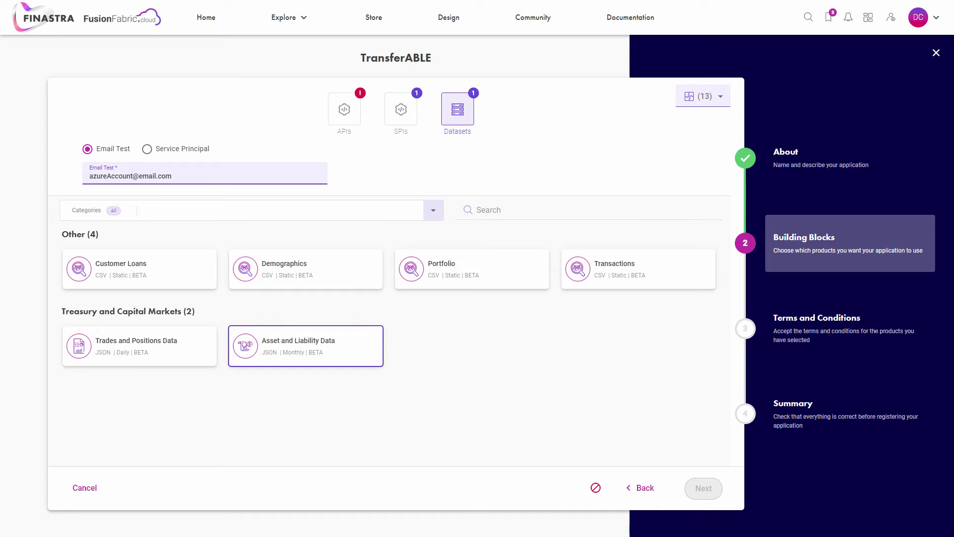
Step: Switch dataset access to Service Principal with tenant ID AAD-tenantID and object ID AAD-objectID
click(147, 148)
click(149, 175)
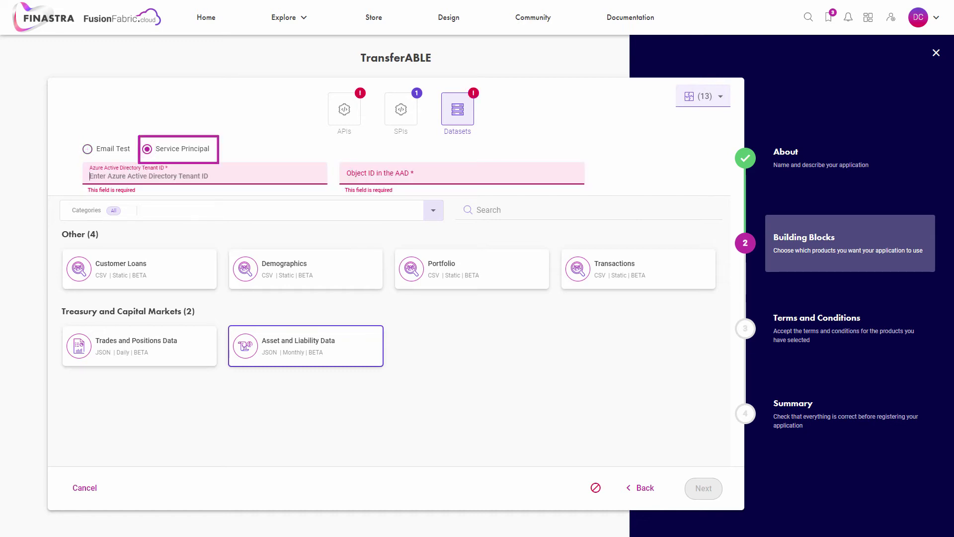
text(AAD-tenantID)
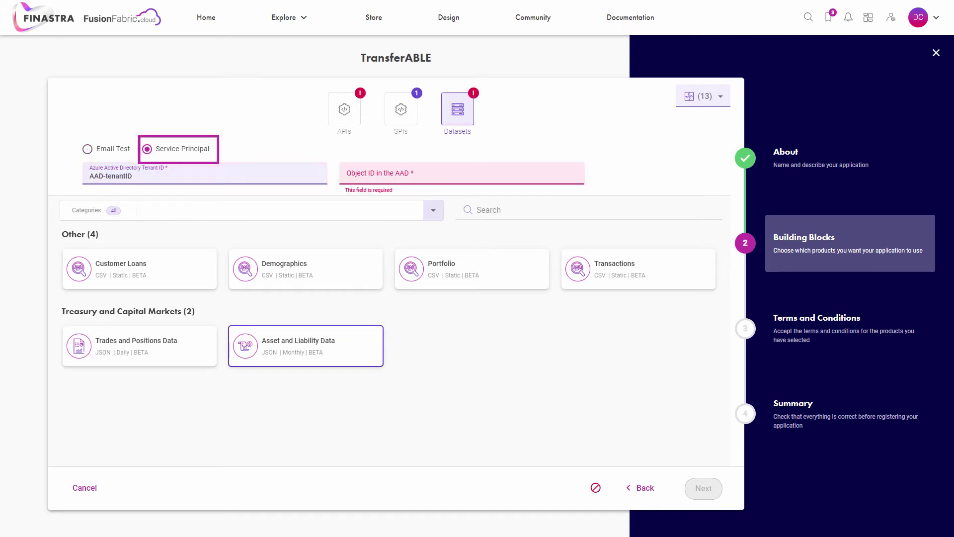
click(461, 174)
text(AAD-objectID)
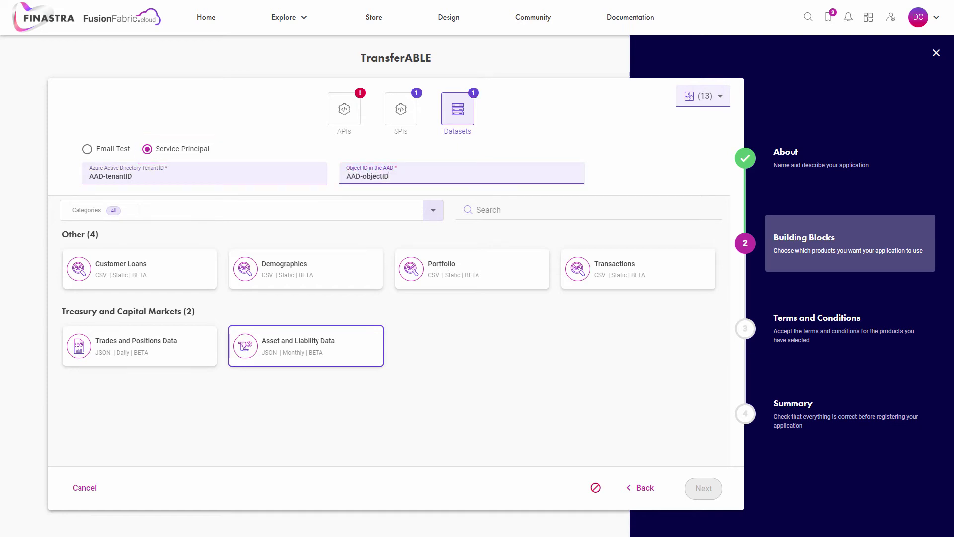
click(345, 109)
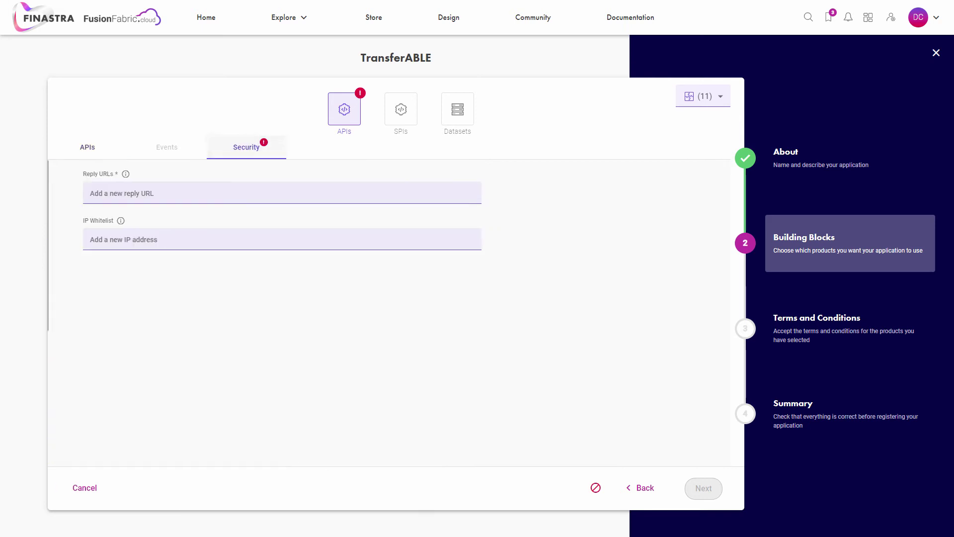
click(281, 193)
text(htt)
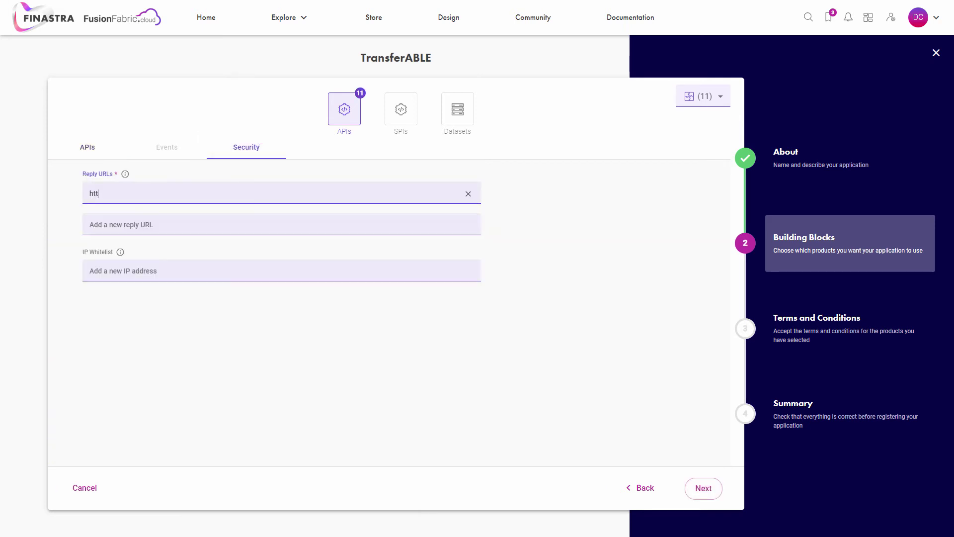
text(ps://transferABLE.net/reply-url)
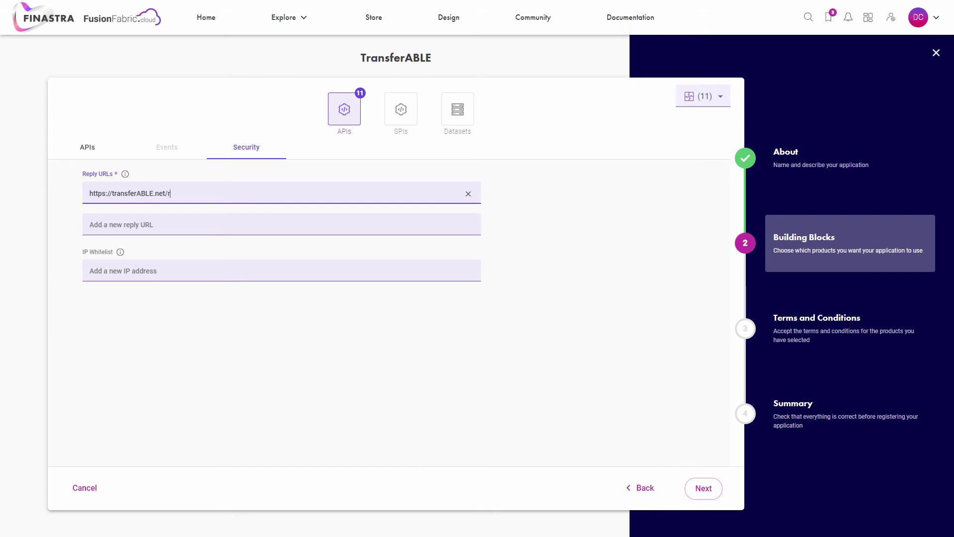
click(281, 270)
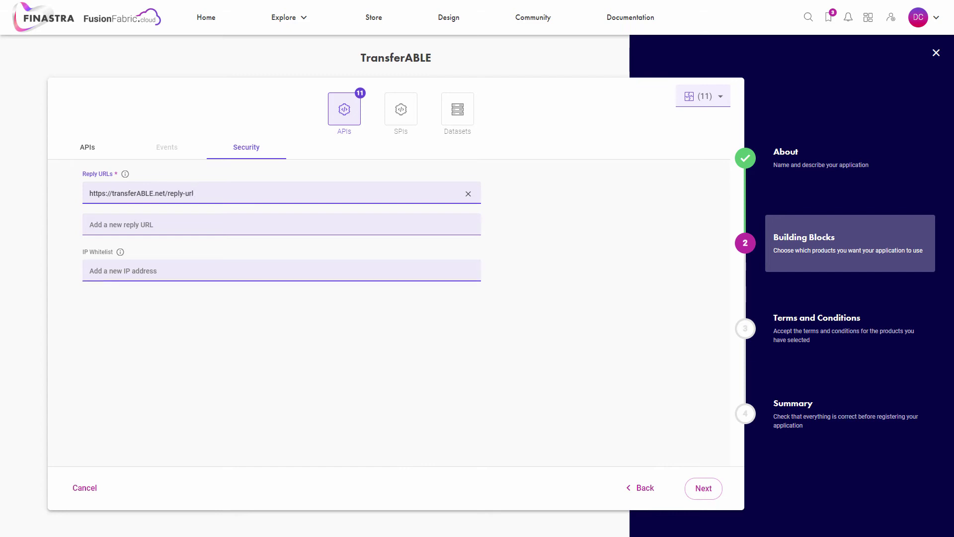
text(1.9.3.130)
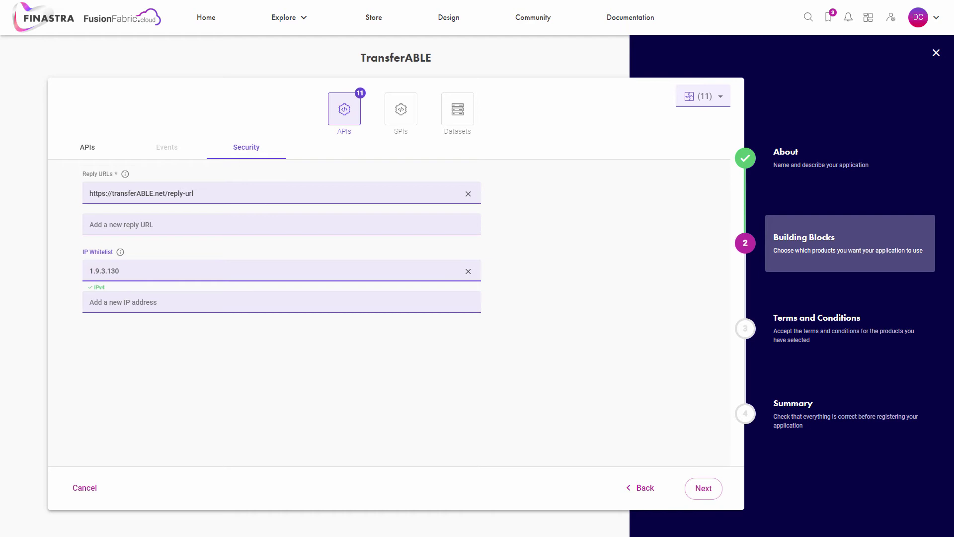
key(Tab)
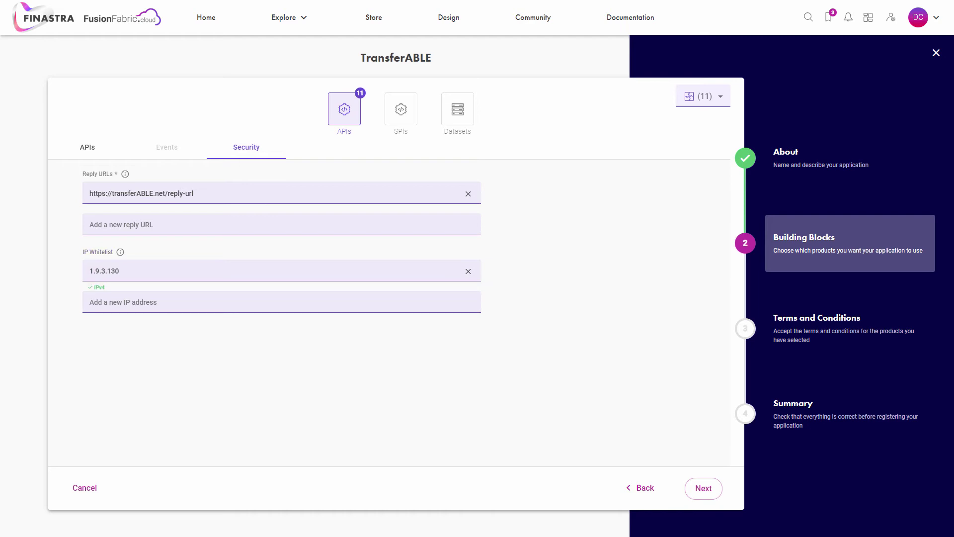
Step: Select the Export Letter Of Credit API from the APIs list
click(88, 147)
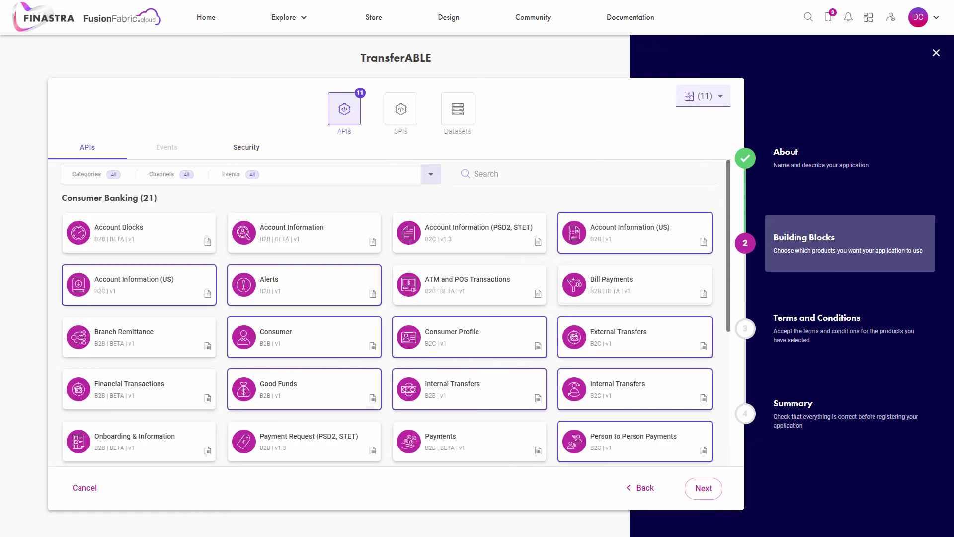
scroll(388, 323, down, 3)
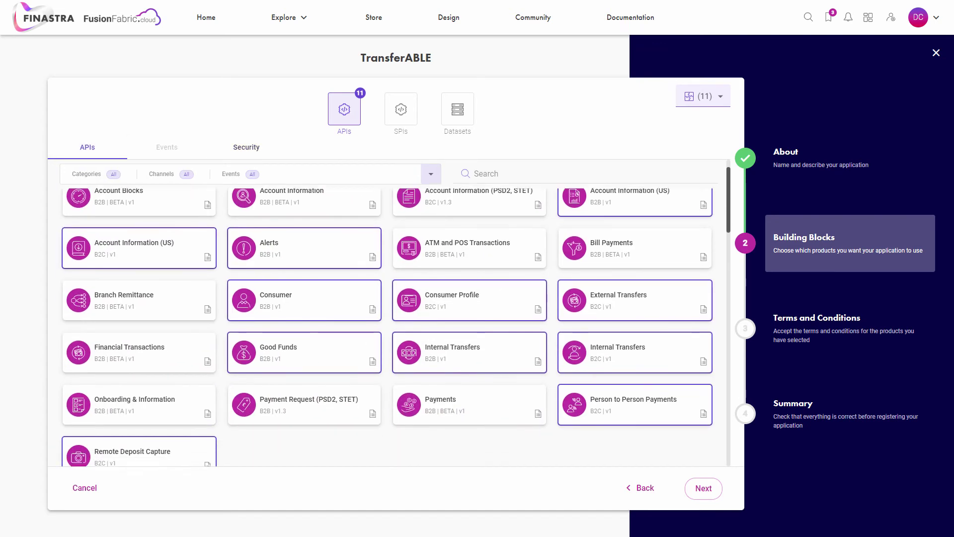
scroll(388, 323, down, 6)
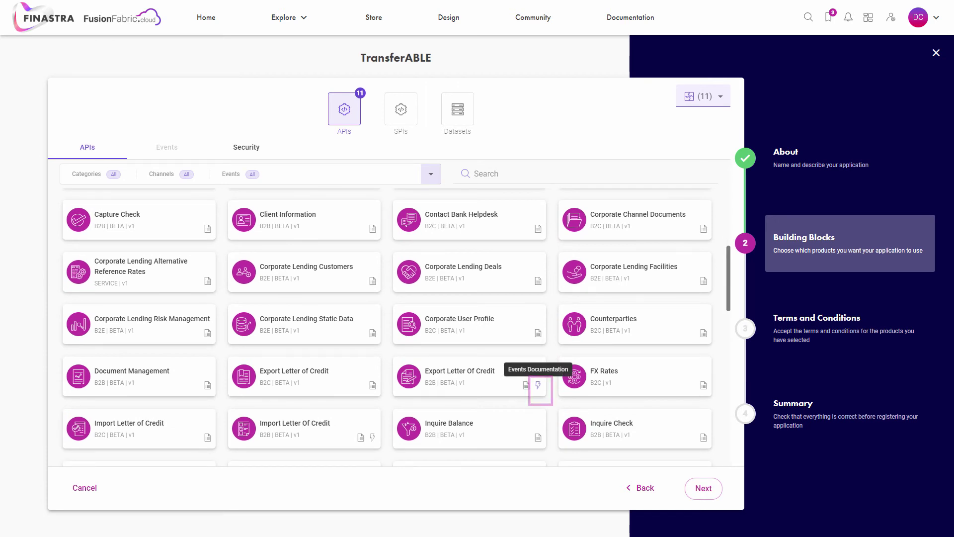
click(470, 376)
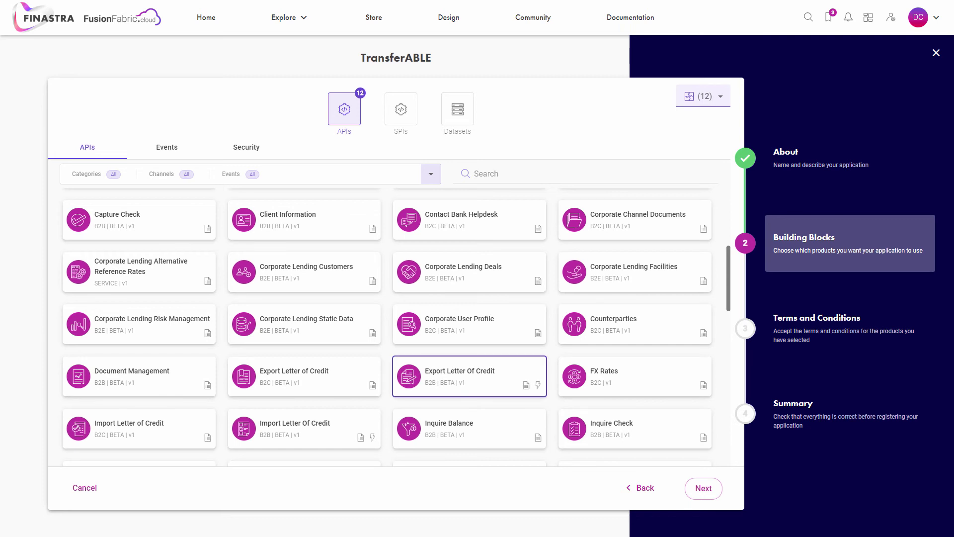
click(167, 147)
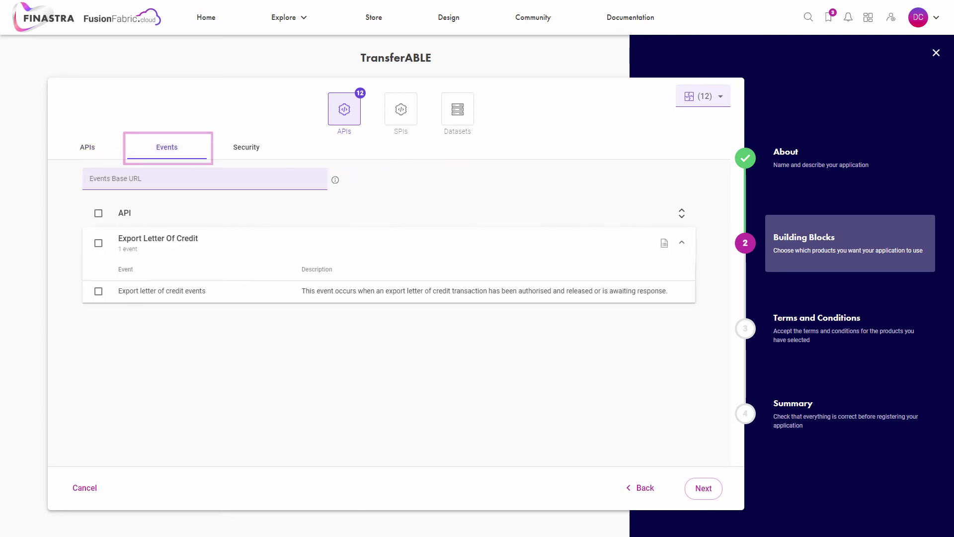
click(99, 213)
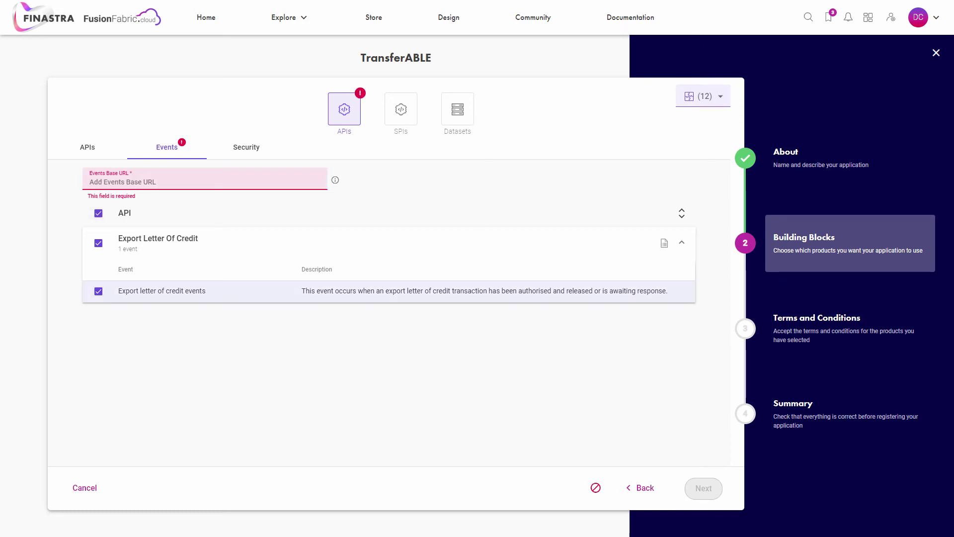
text(https://events-)
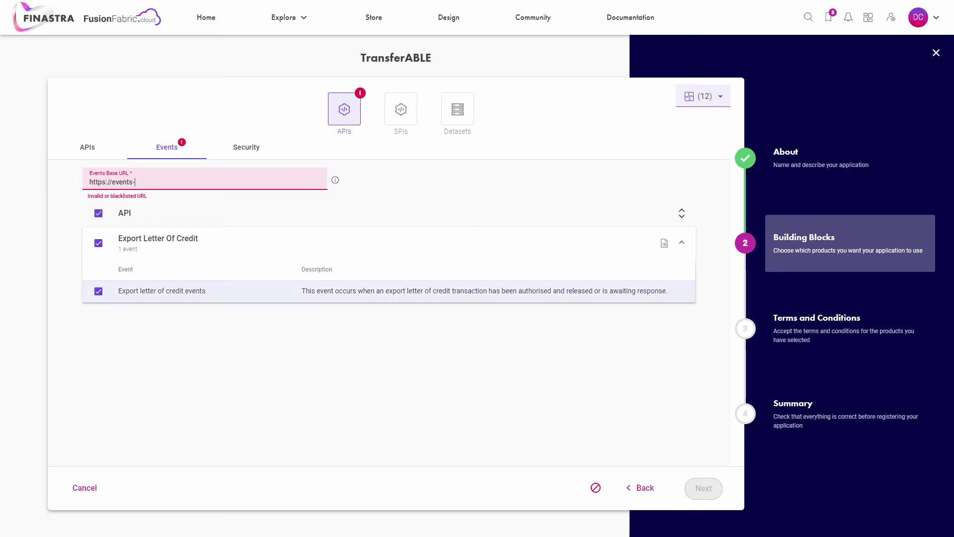
text(base-url.com)
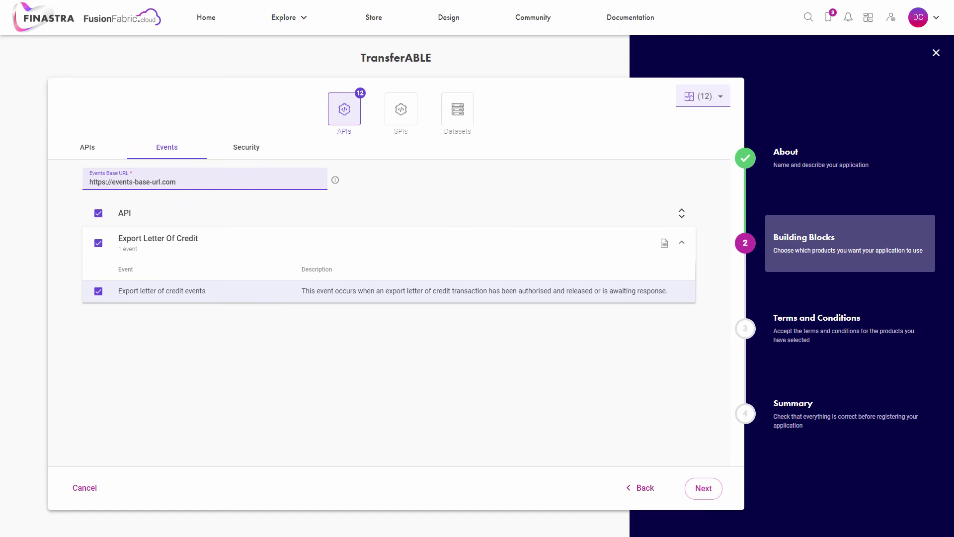
click(88, 147)
Step: Bring up the list of selected APIs for review
click(703, 95)
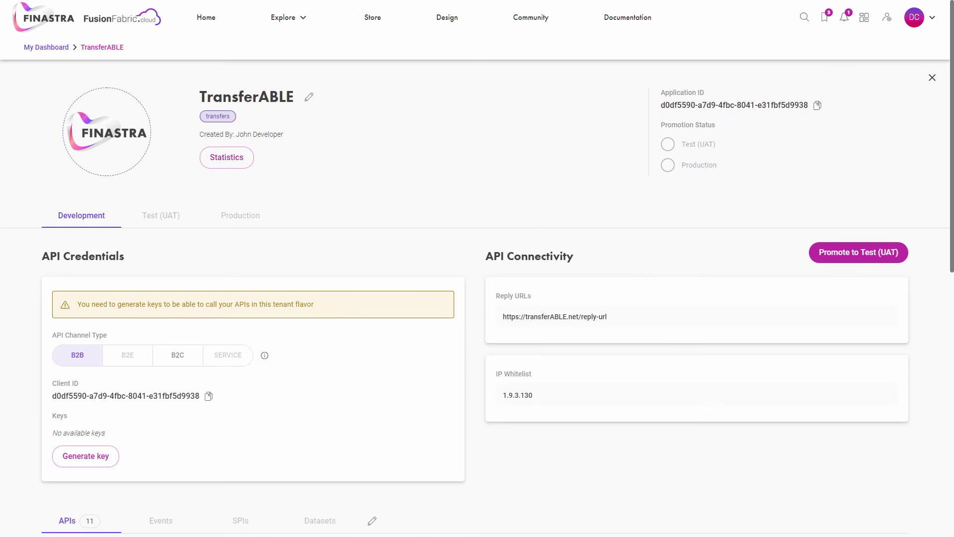
Step: On the B2B channel, create secret key 'B2B-key', acknowledge the one-time notice and close it
click(177, 355)
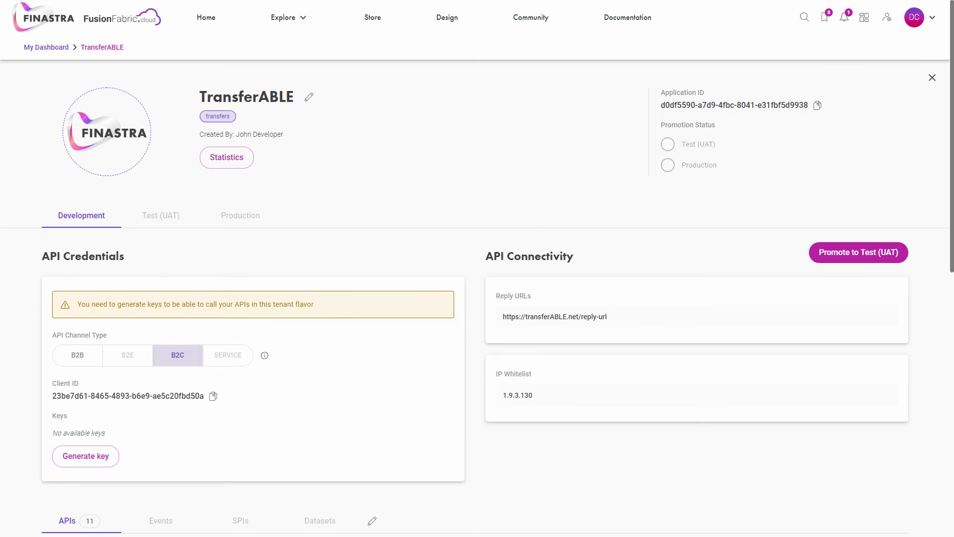
click(77, 354)
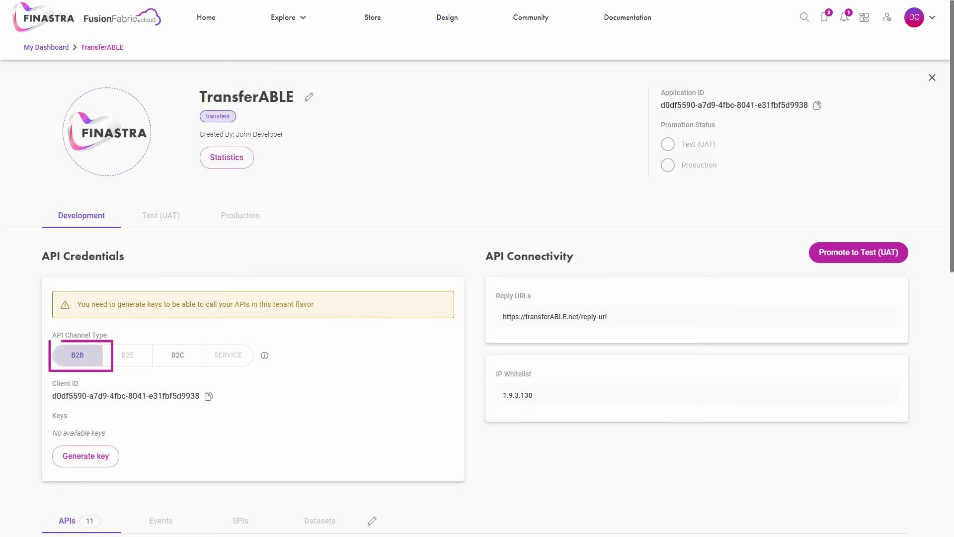
click(86, 455)
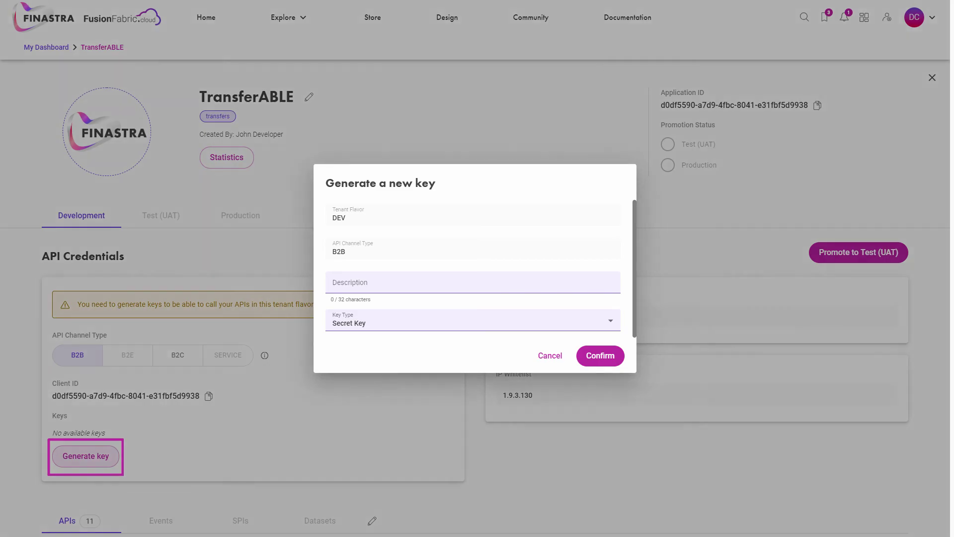
click(348, 282)
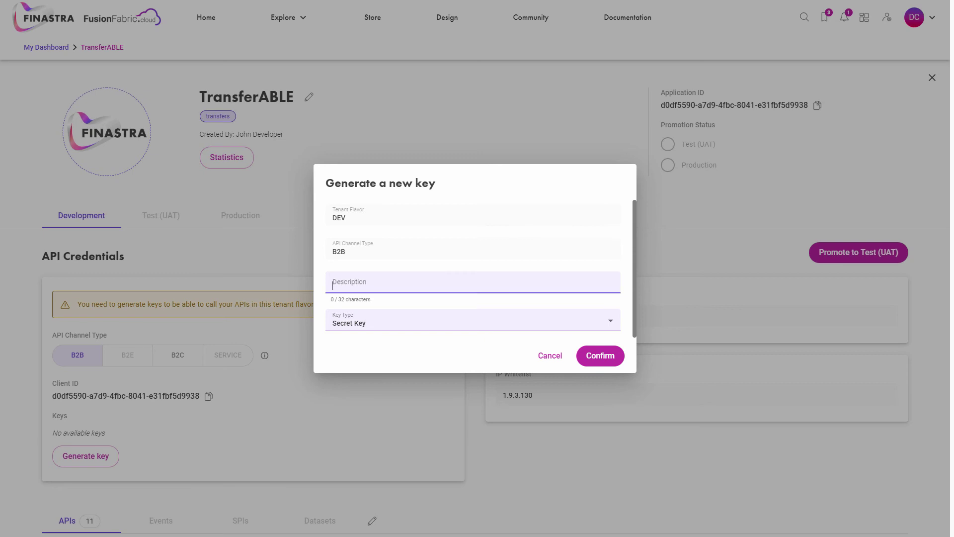
text(B2B-key)
key(Return)
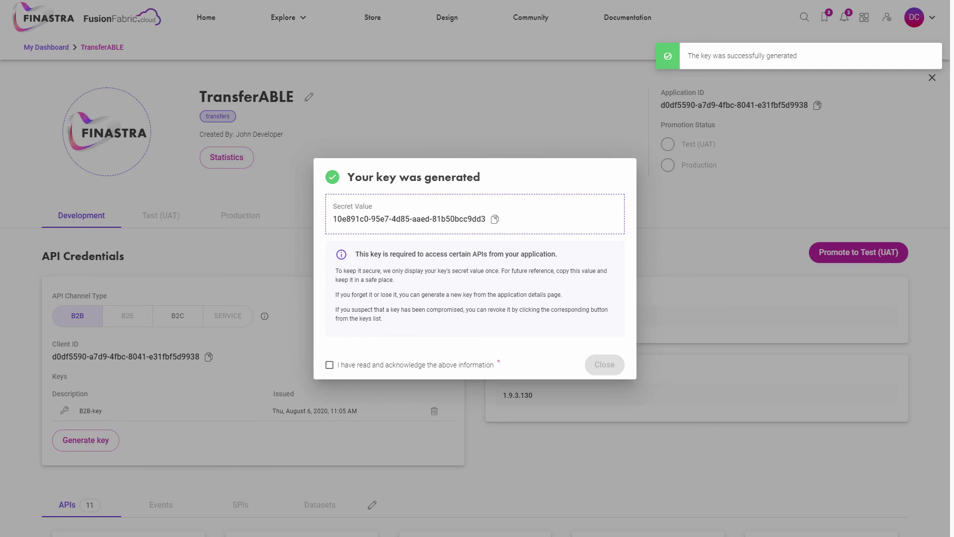
click(329, 365)
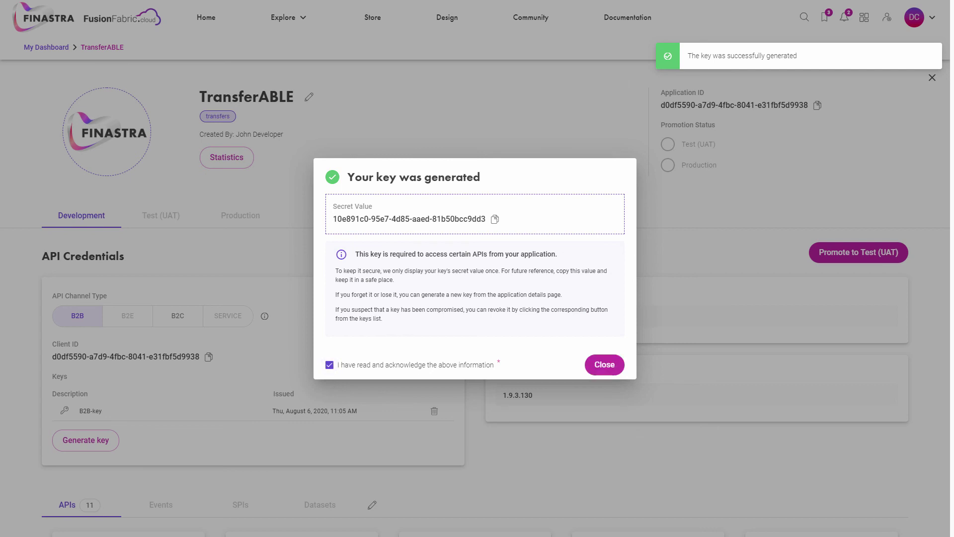
key(Escape)
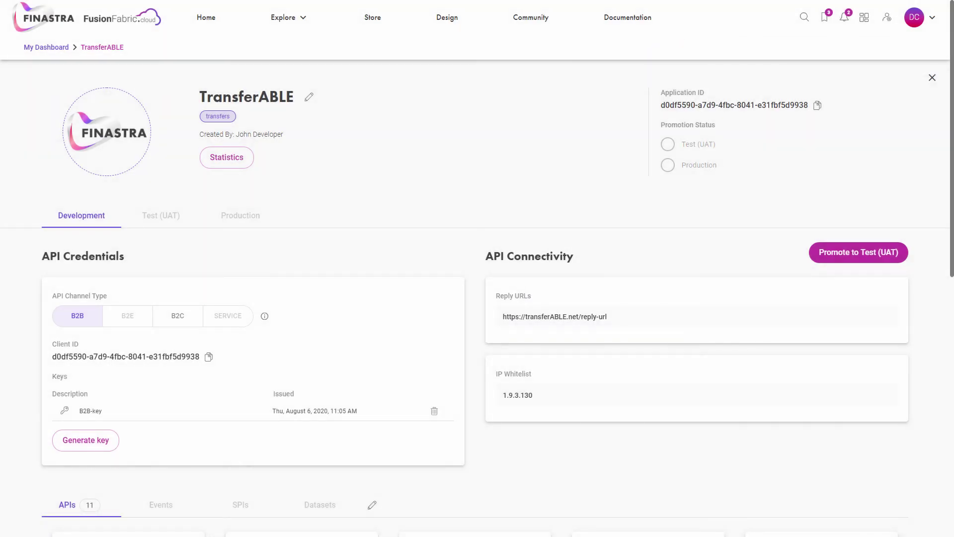
Step: On the B2C channel, create secret key 'B2C-key', acknowledge the one-time notice and close it
click(177, 315)
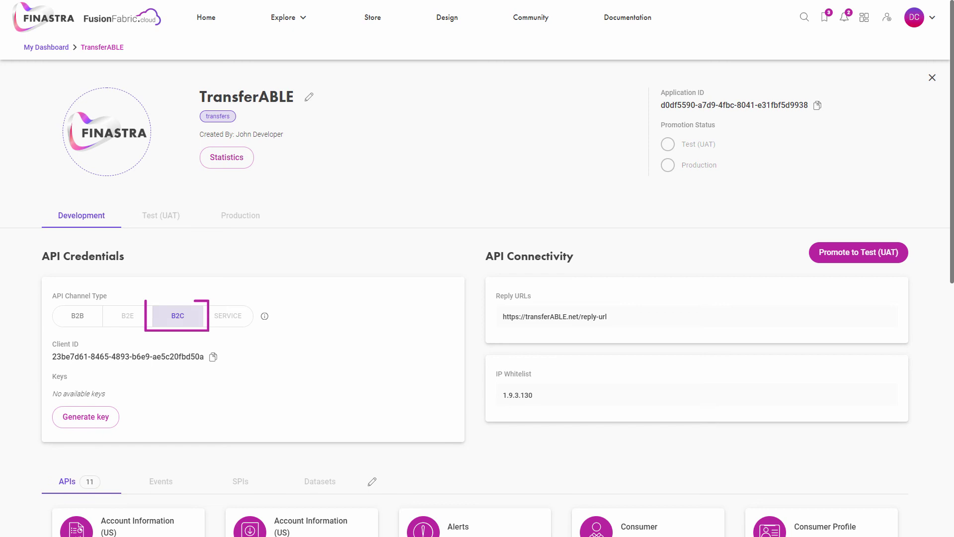
click(85, 417)
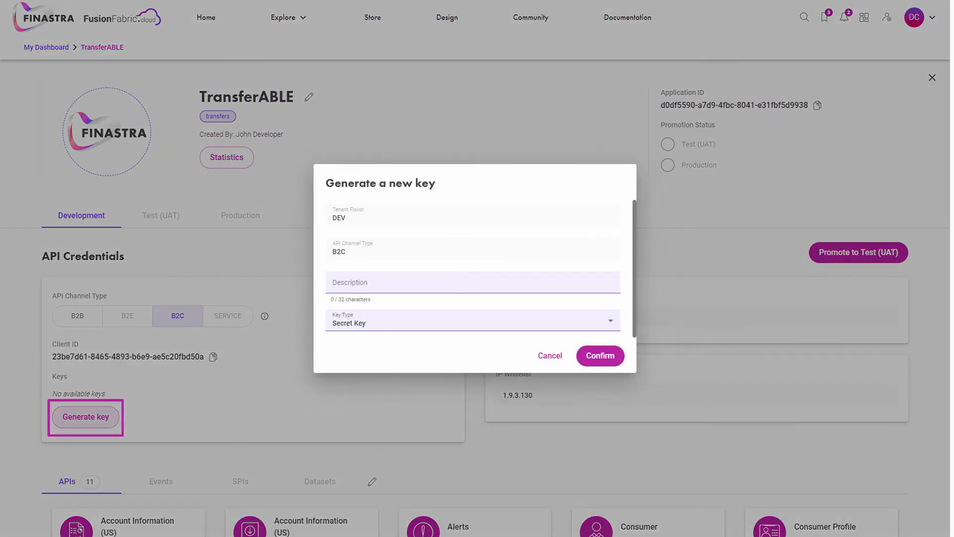
click(472, 282)
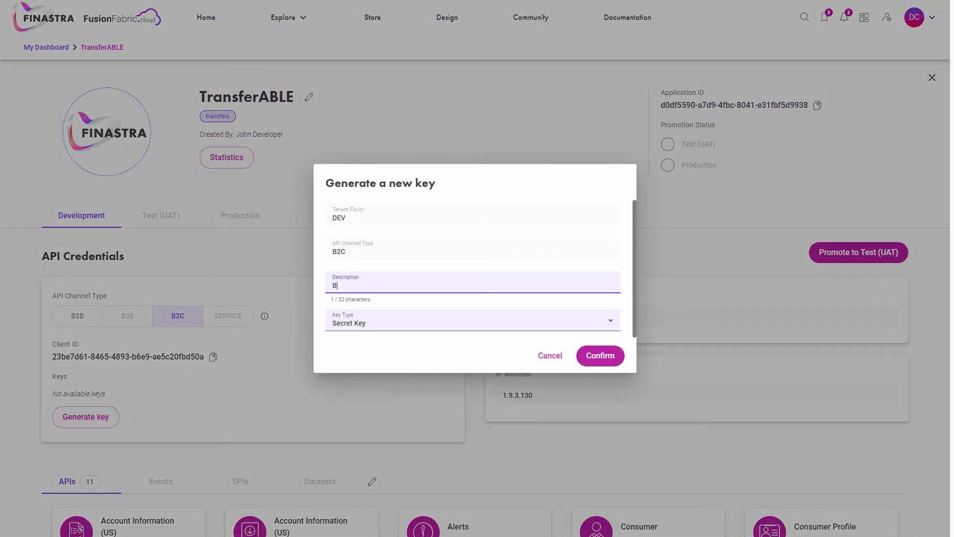
text(B2C-key)
click(600, 356)
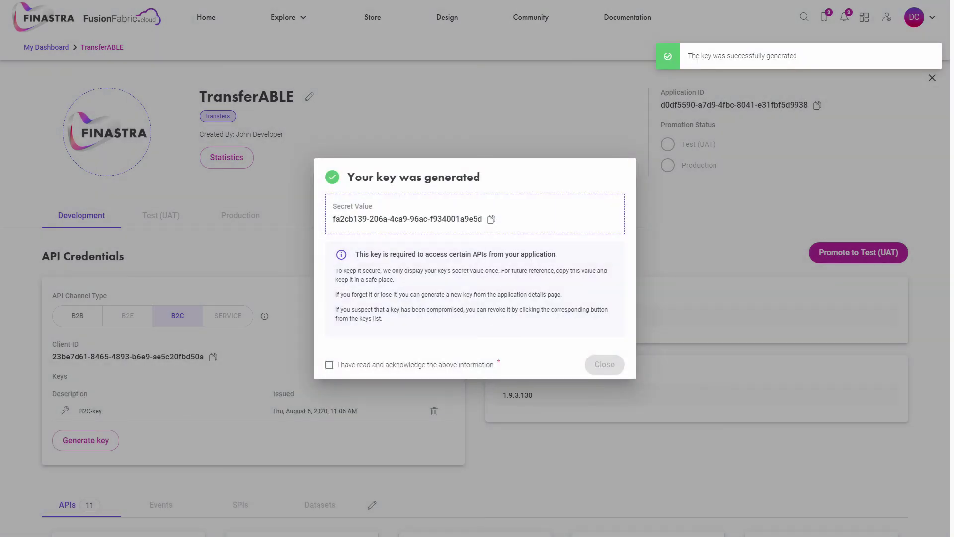
click(330, 365)
click(594, 364)
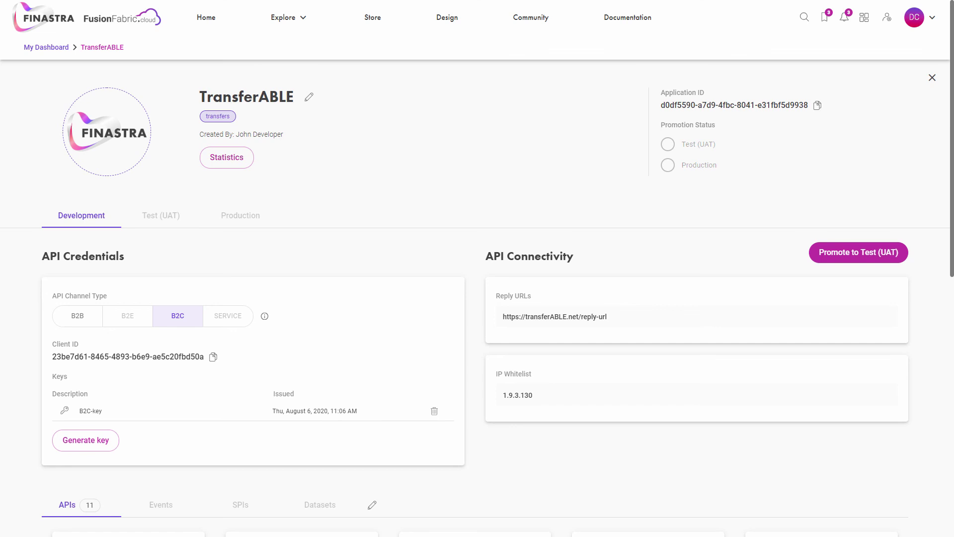
scroll(477, 298, down, 7)
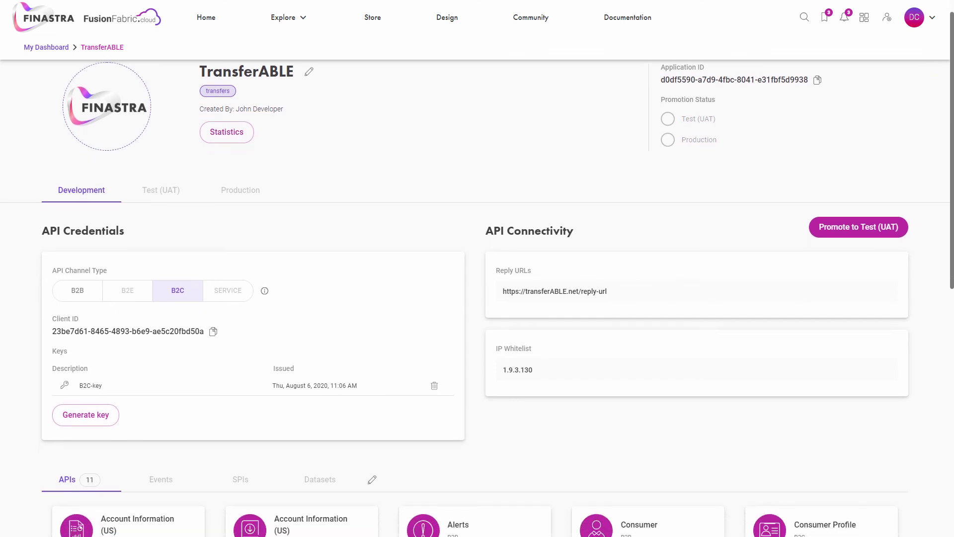
scroll(477, 298, down, 1)
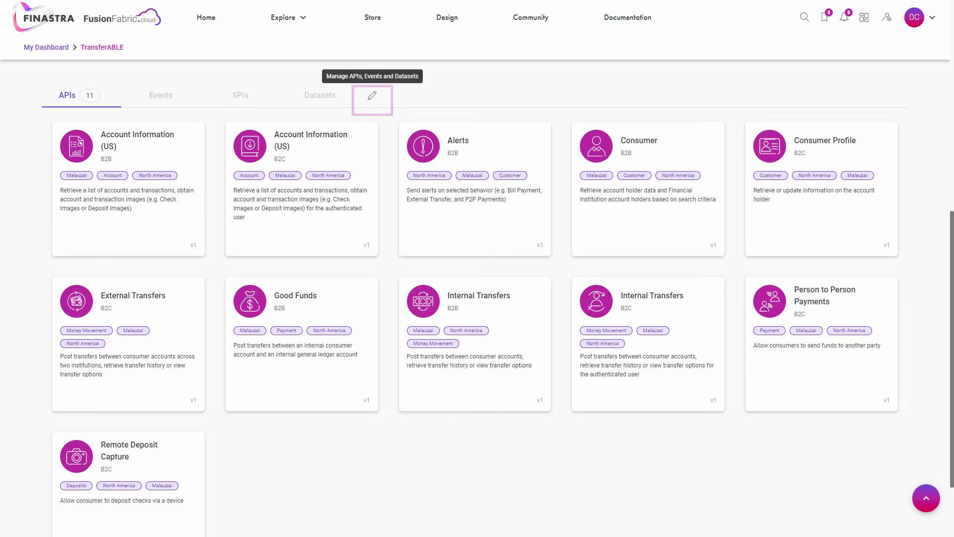
scroll(477, 298, up, 8)
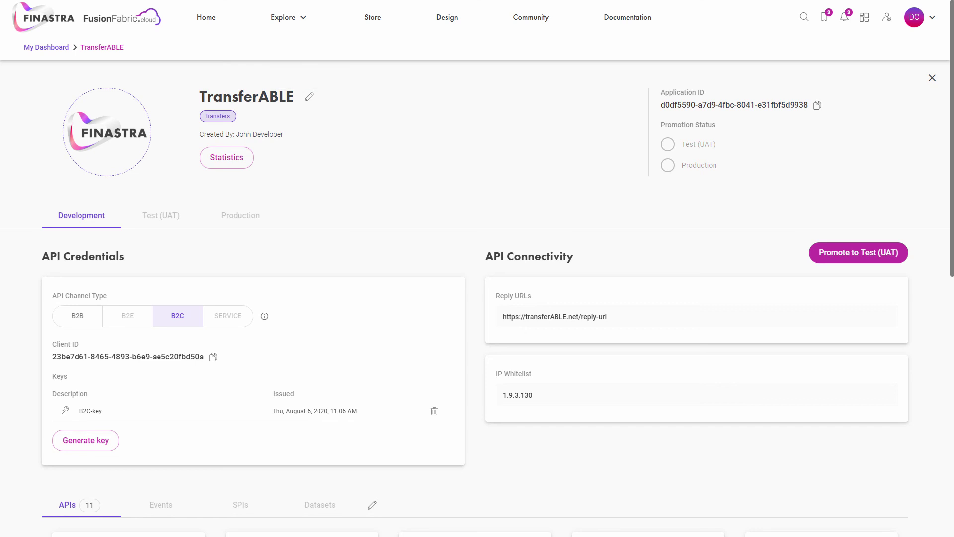
Step: Return to My Dashboard, where TransferABLE is among three registered applications, then browse the Documentation home page
click(864, 17)
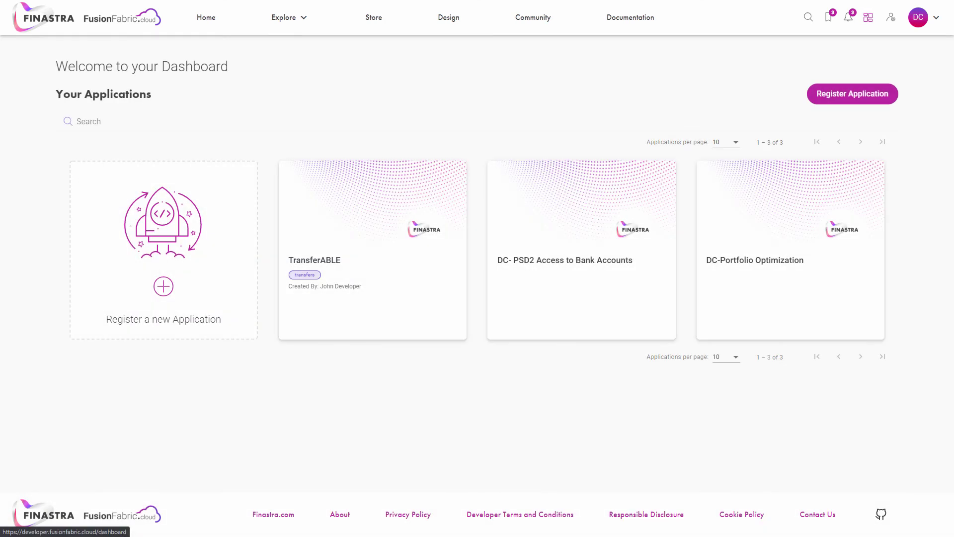
mouse_move(298, 324)
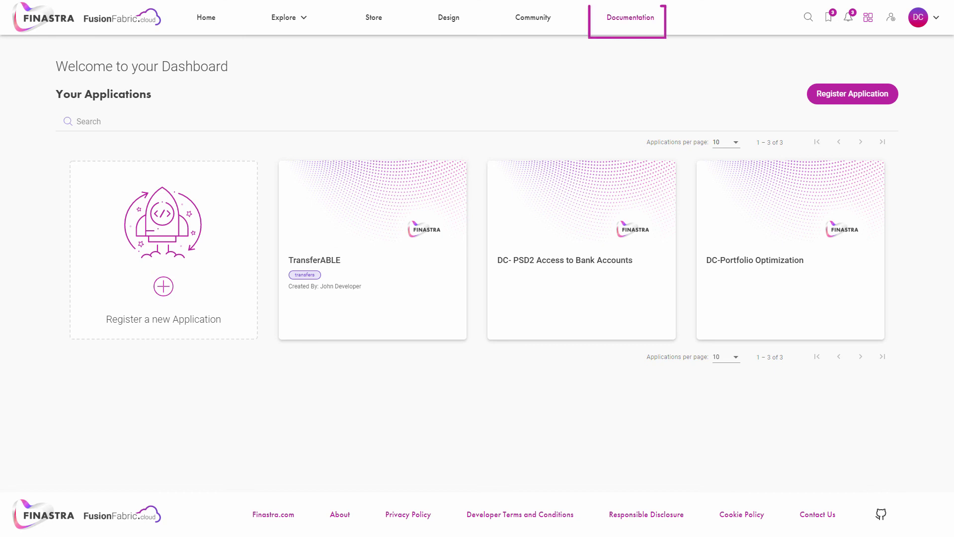
click(630, 18)
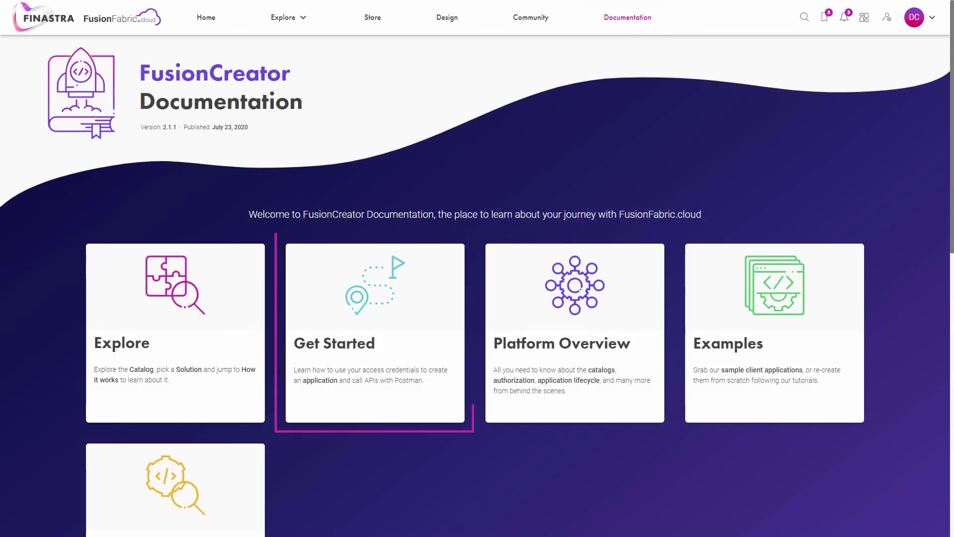
scroll(477, 268, down, 3)
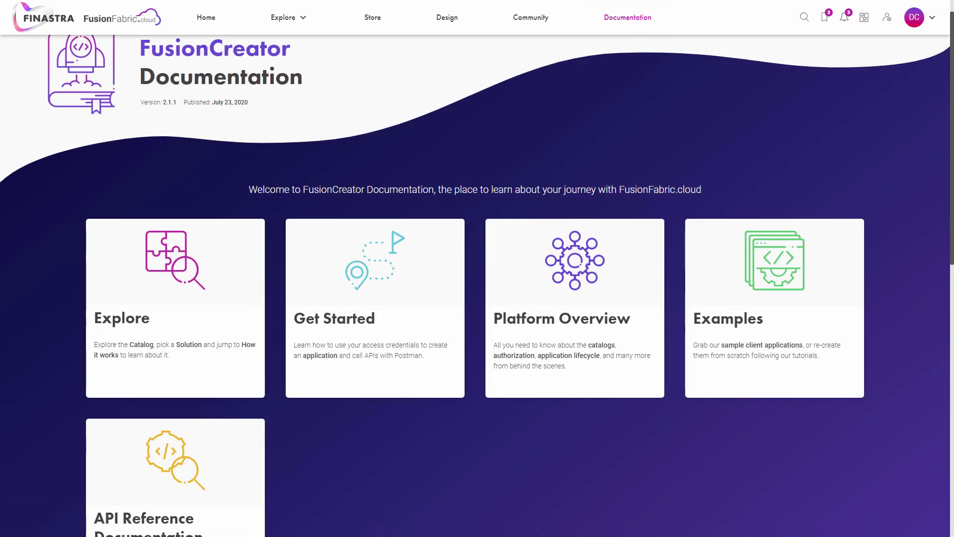